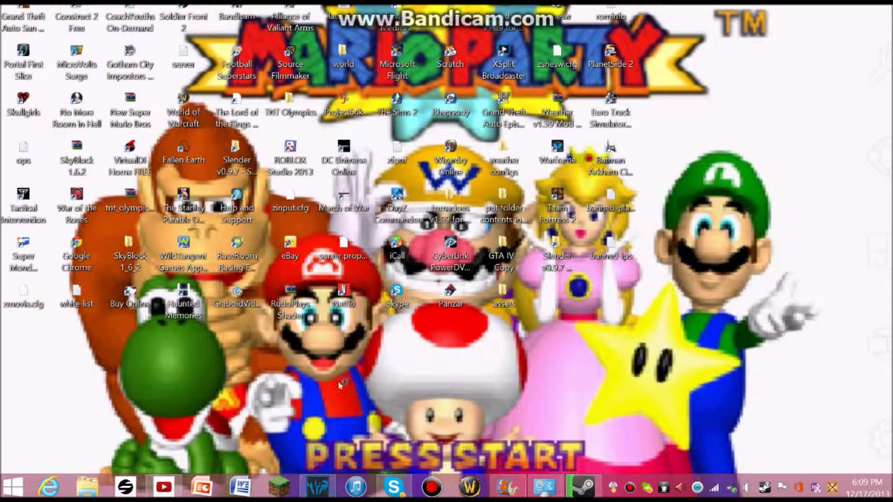
Launch Technic Launcher from the desktop taskbar icon.
left_click(319, 486)
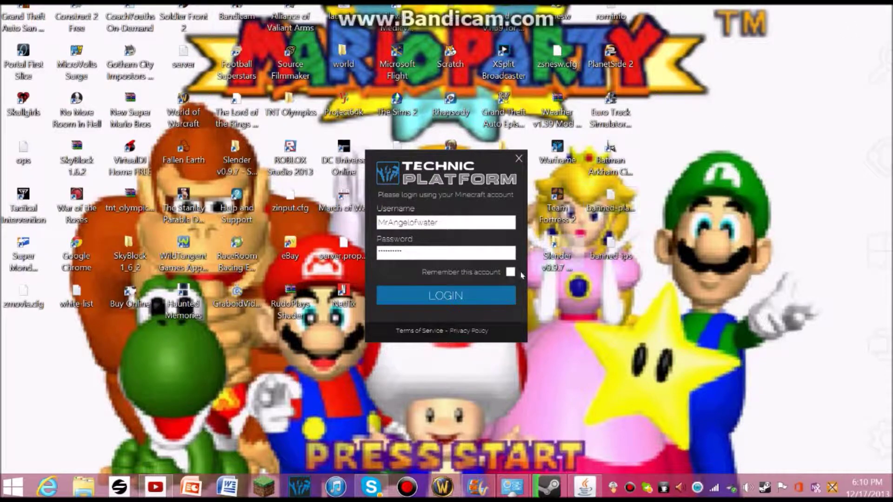
Log in to the launcher account, then close the launcher window.
left_click(495, 300)
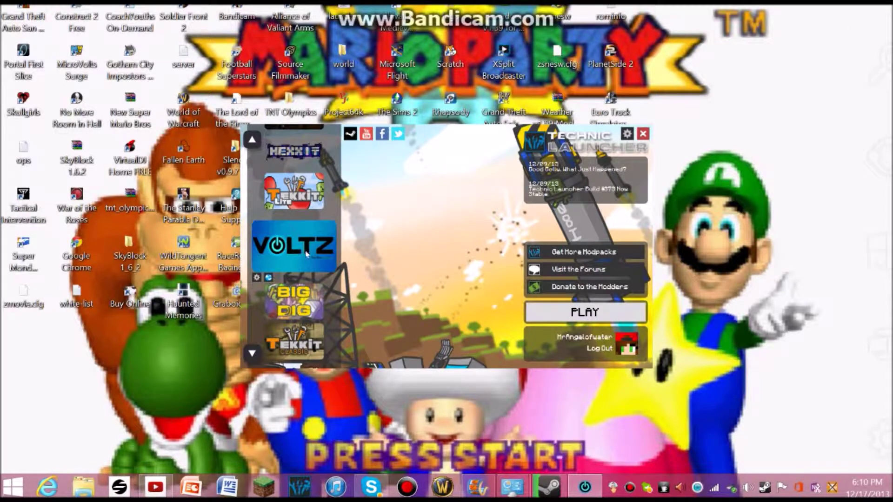
scroll(305, 253, "down", 3)
scroll(300, 245, "down", 2)
scroll(293, 237, "up", 1)
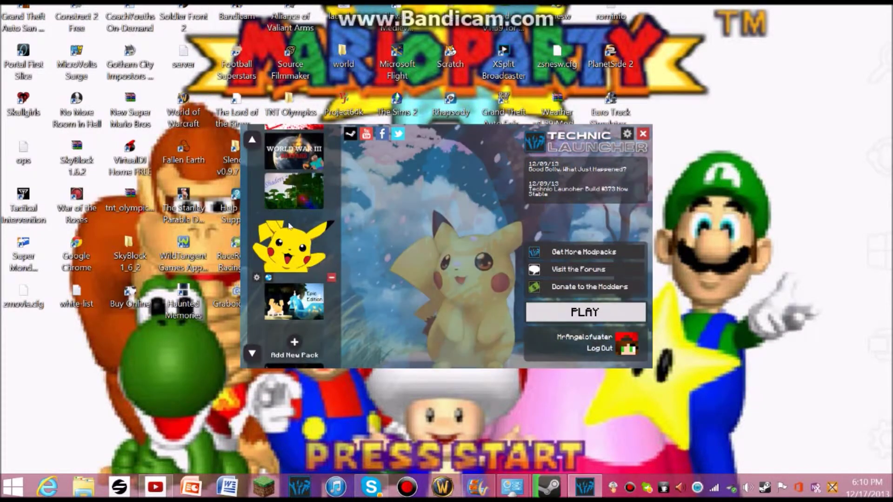
scroll(289, 226, "up", 1)
scroll(307, 210, "up", 1)
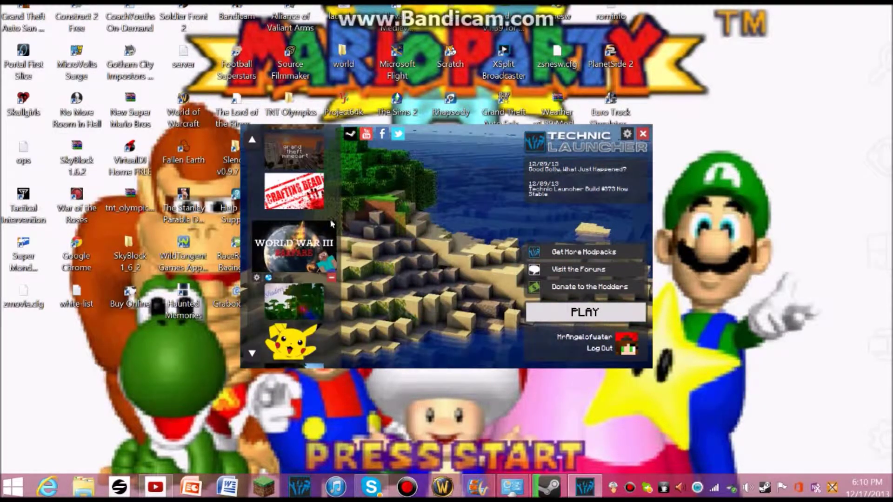
scroll(321, 206, "up", 1)
scroll(321, 206, "up", 1)
scroll(320, 210, "up", 1)
scroll(317, 211, "up", 1)
scroll(318, 211, "up", 1)
scroll(319, 210, "up", 1)
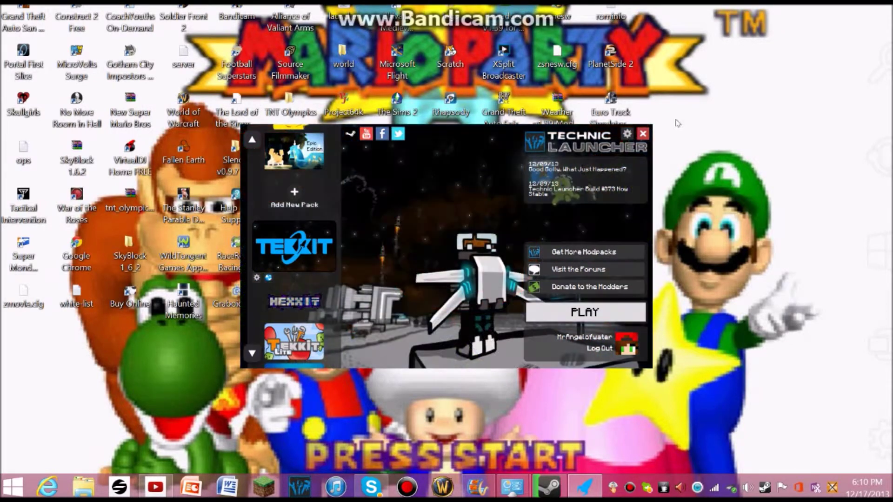
left_click(642, 133)
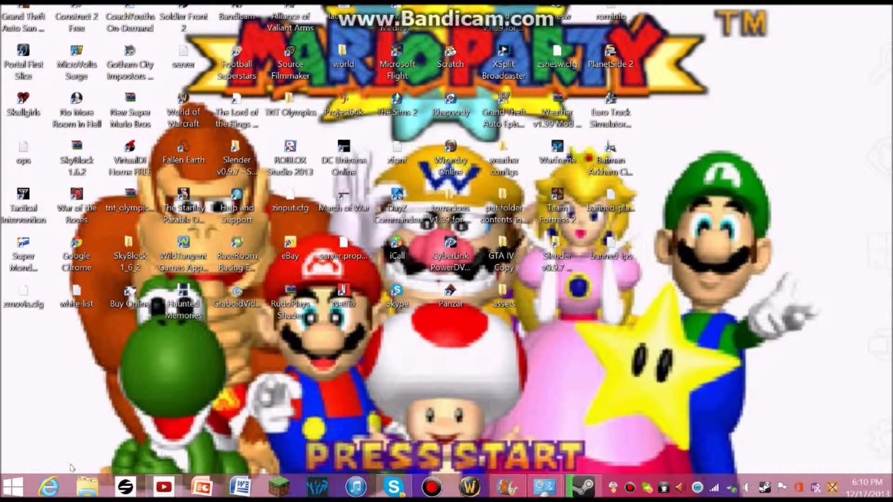
Search Yahoo in Internet Explorer for 'technic platform' to reach technicpack.net.
left_click(51, 486)
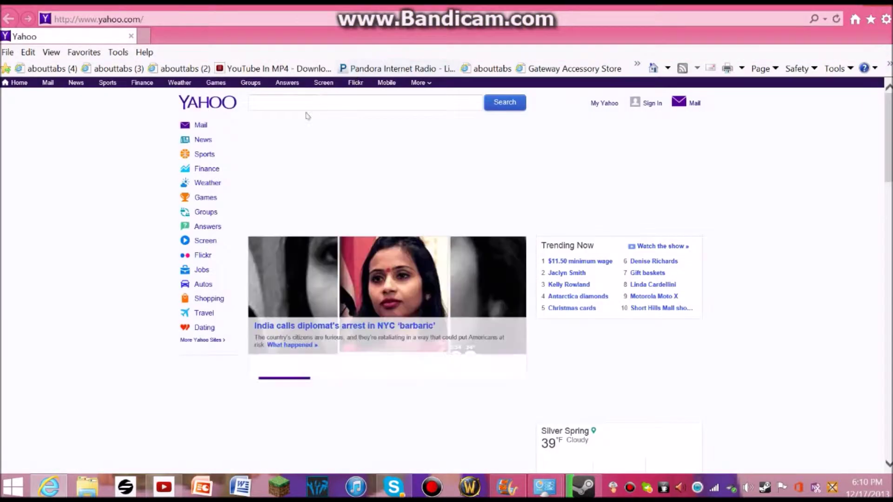
type("i")
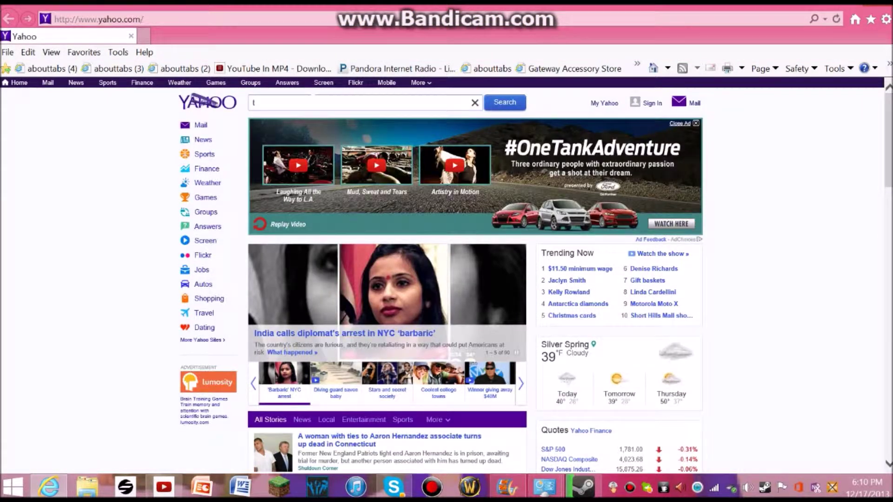
type("echni")
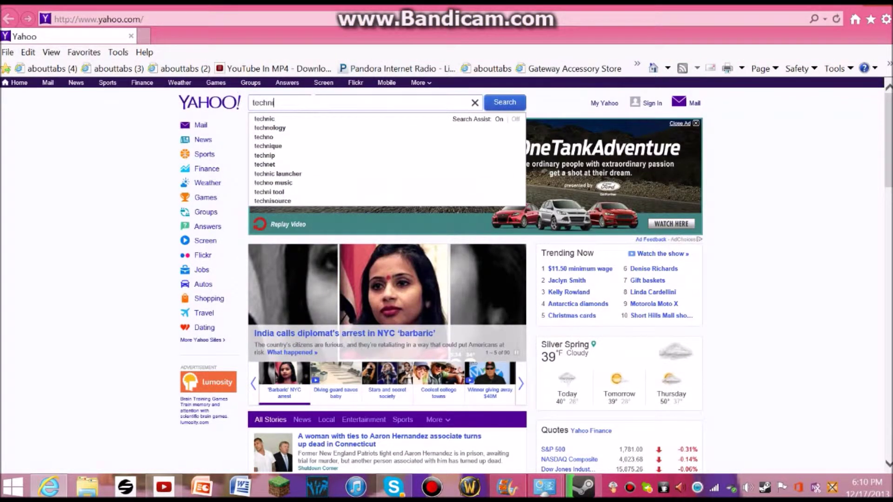
type("c")
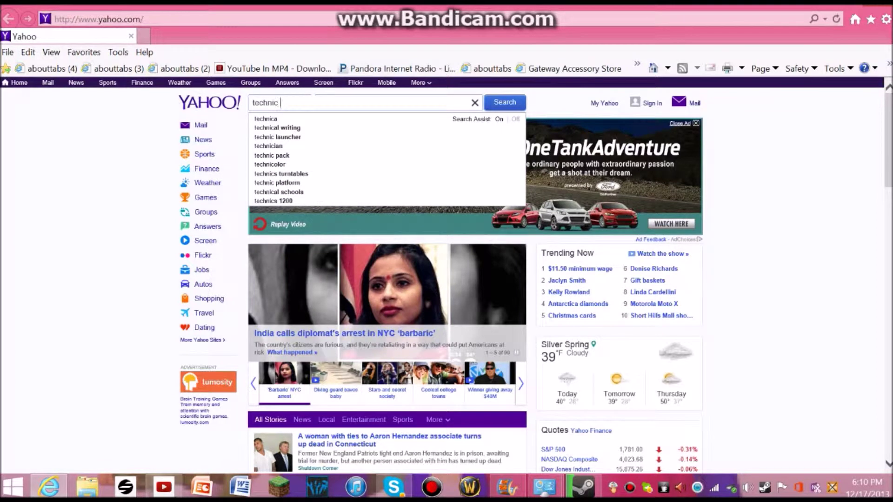
type("at")
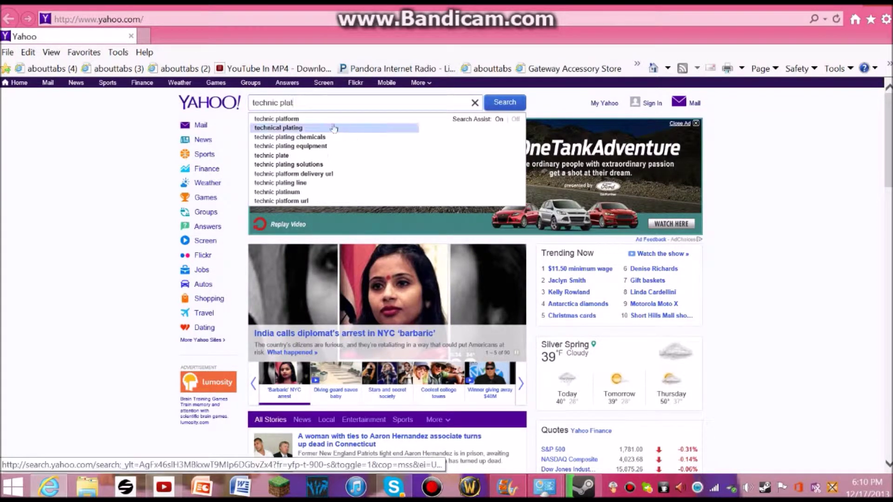
left_click(322, 121)
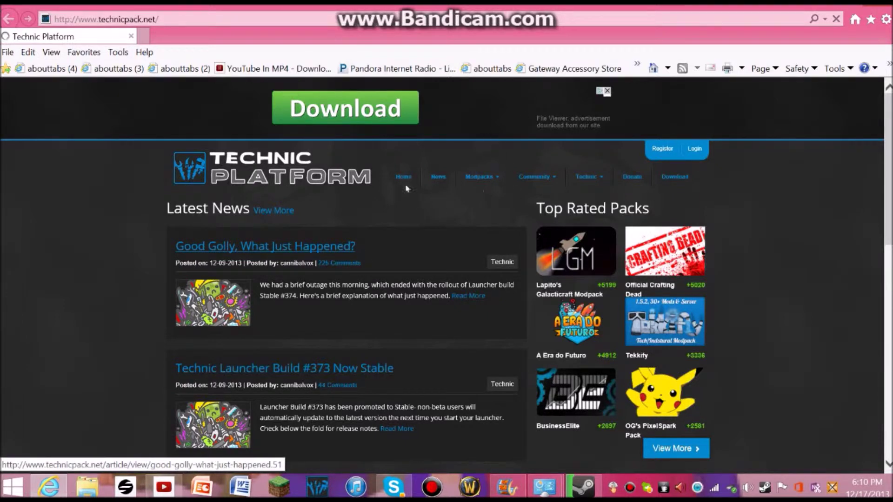
Go through Download and Browse Modpacks to Lapito's Galacticraft Modpack's page.
left_click(674, 177)
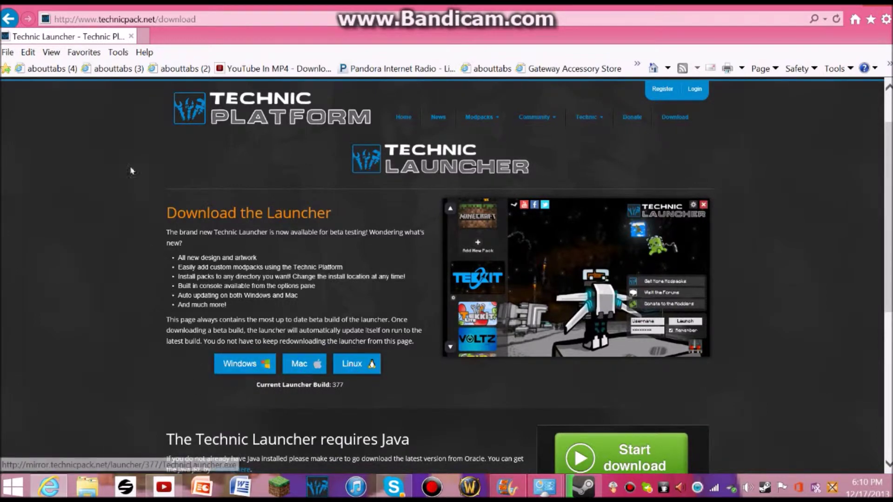
mouse_move(482, 176)
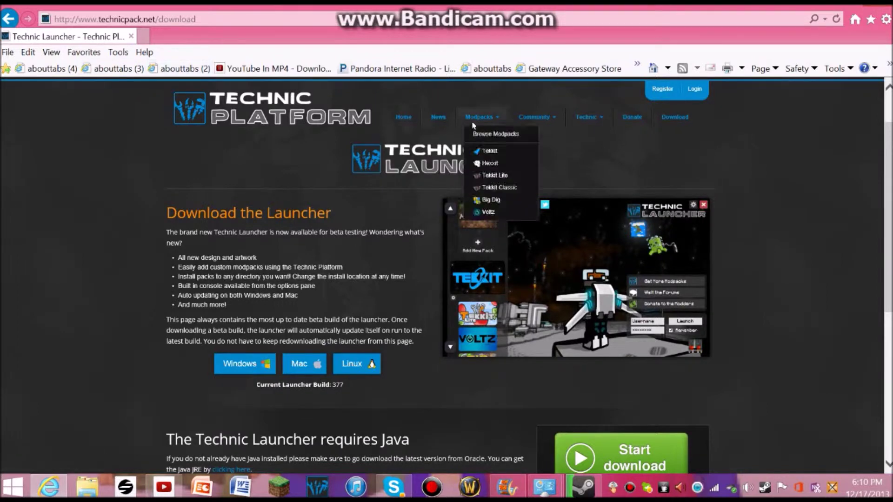
left_click(491, 139)
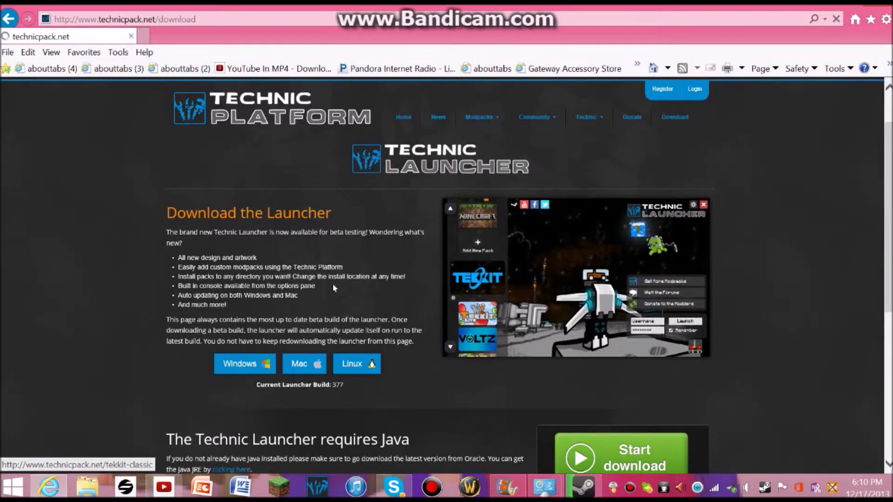
left_click(244, 299)
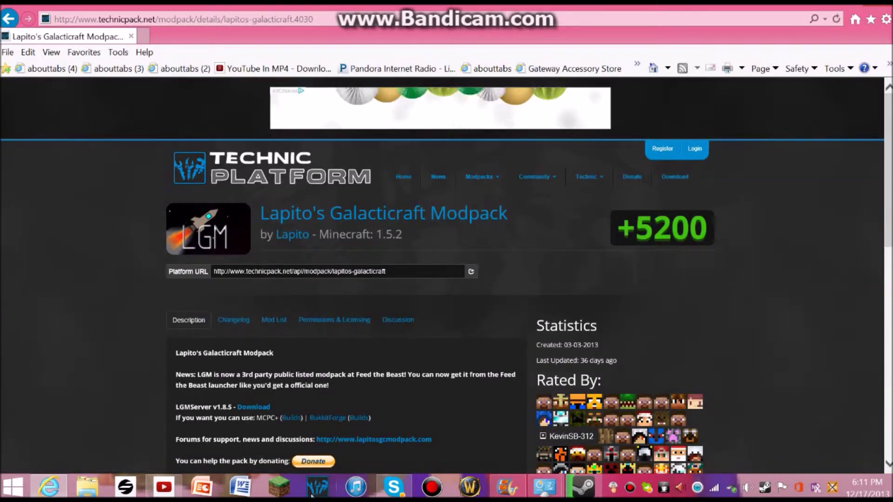
Close the Internet Explorer window to return to the signed-in launcher.
left_click(840, 8)
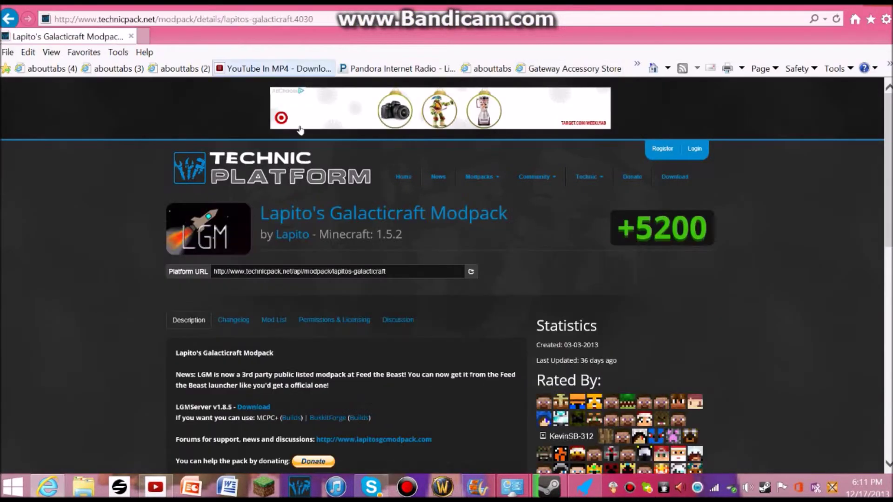
left_click(836, 11)
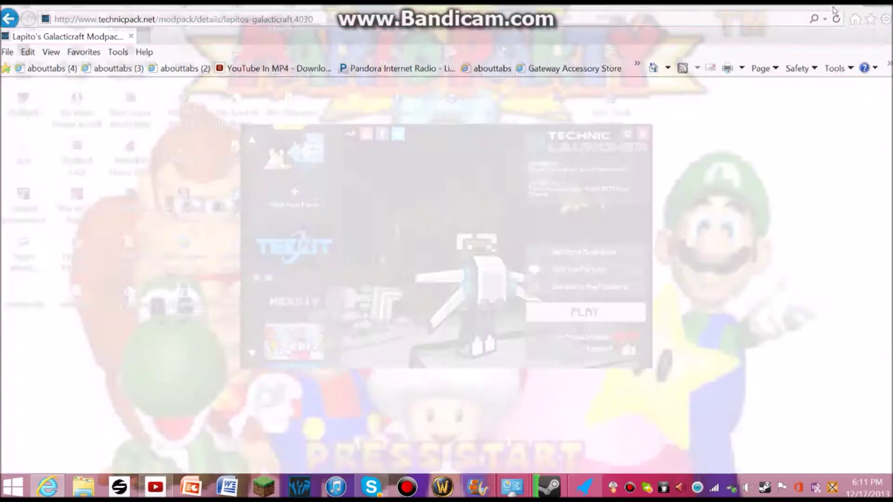
left_click(298, 196)
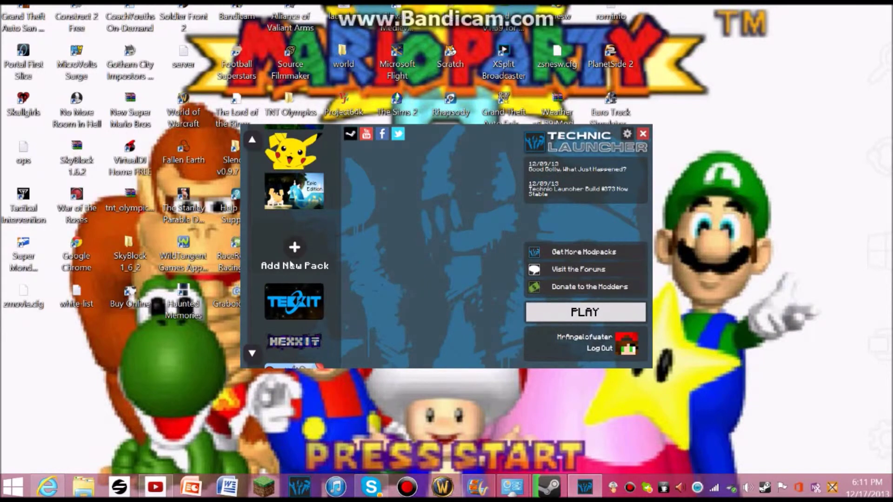
left_click(294, 248)
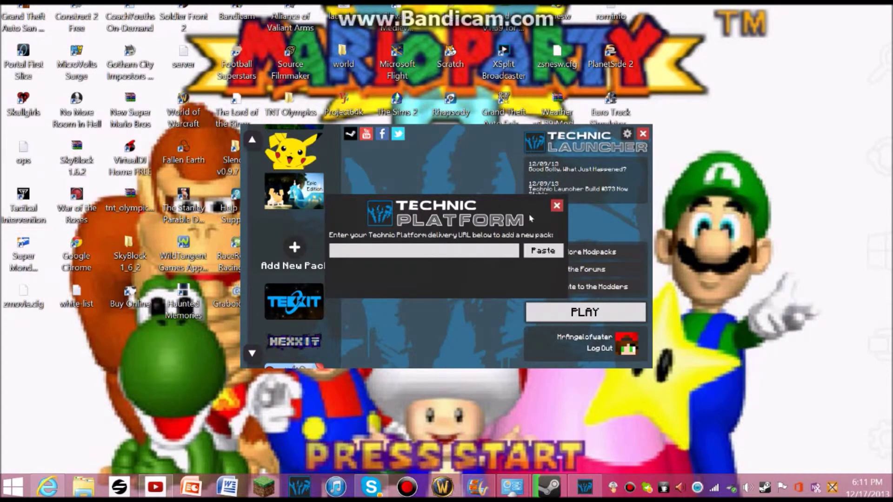
left_click(556, 206)
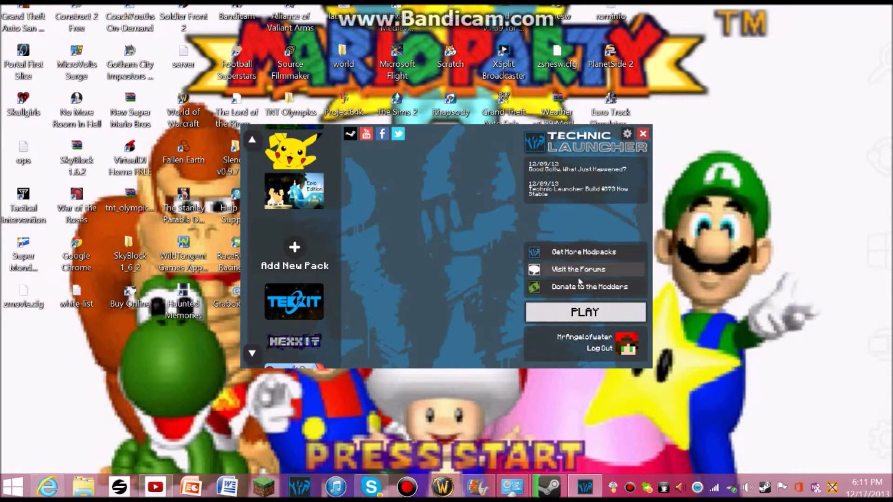
scroll(293, 244, "up", 1)
scroll(442, 188, "down", 1)
scroll(440, 209, "down", 1)
scroll(435, 223, "down", 1)
scroll(431, 229, "down", 1)
scroll(428, 230, "down", 1)
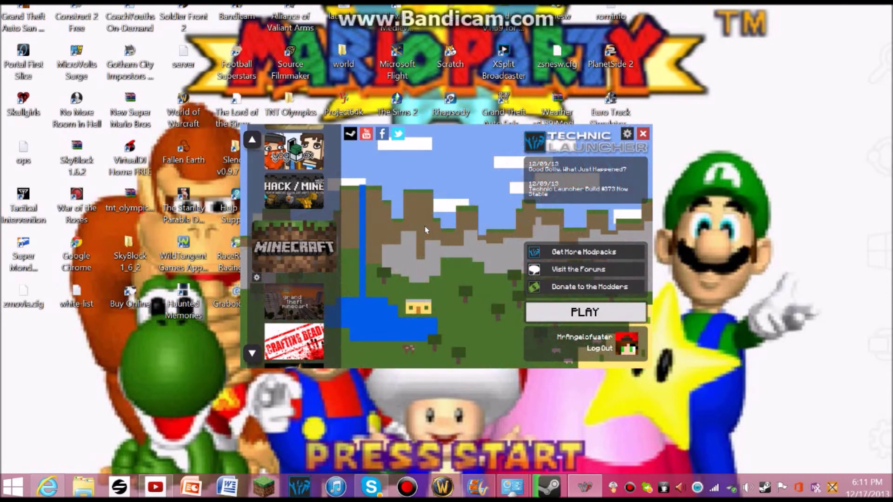